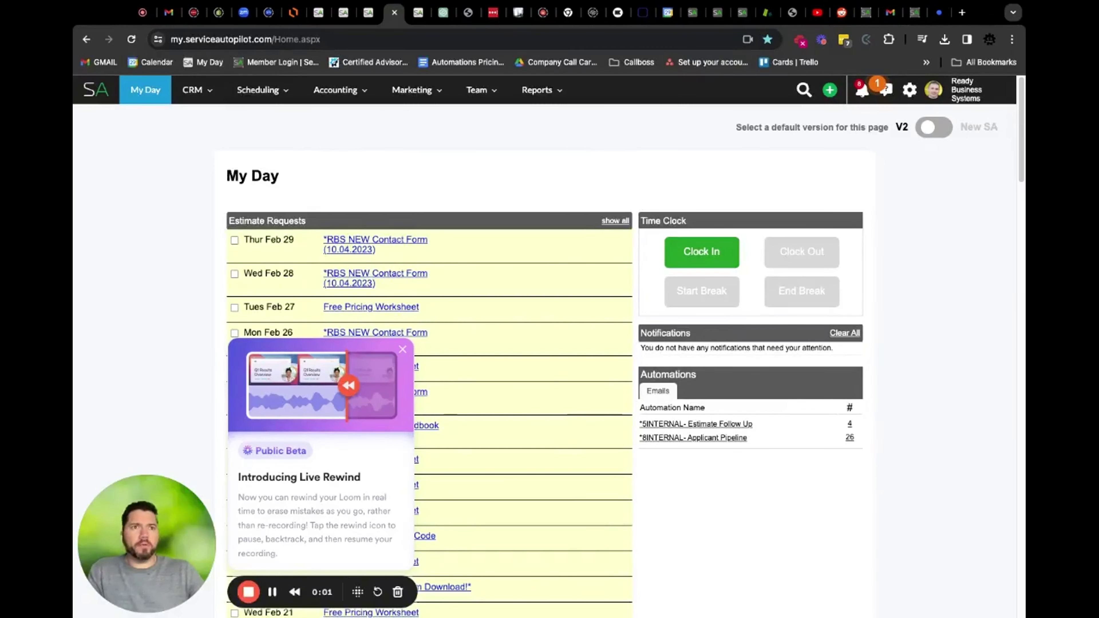
Step: Dismiss the Loom popup and show the Reports menu with Report Center and Legacy Reports
click(402, 350)
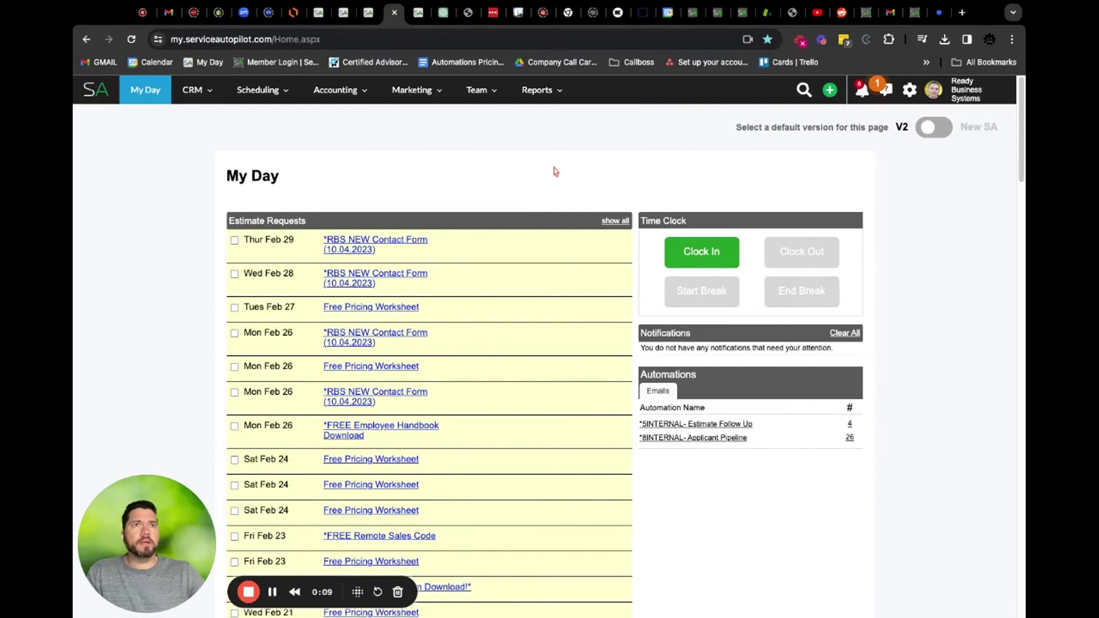
click(526, 92)
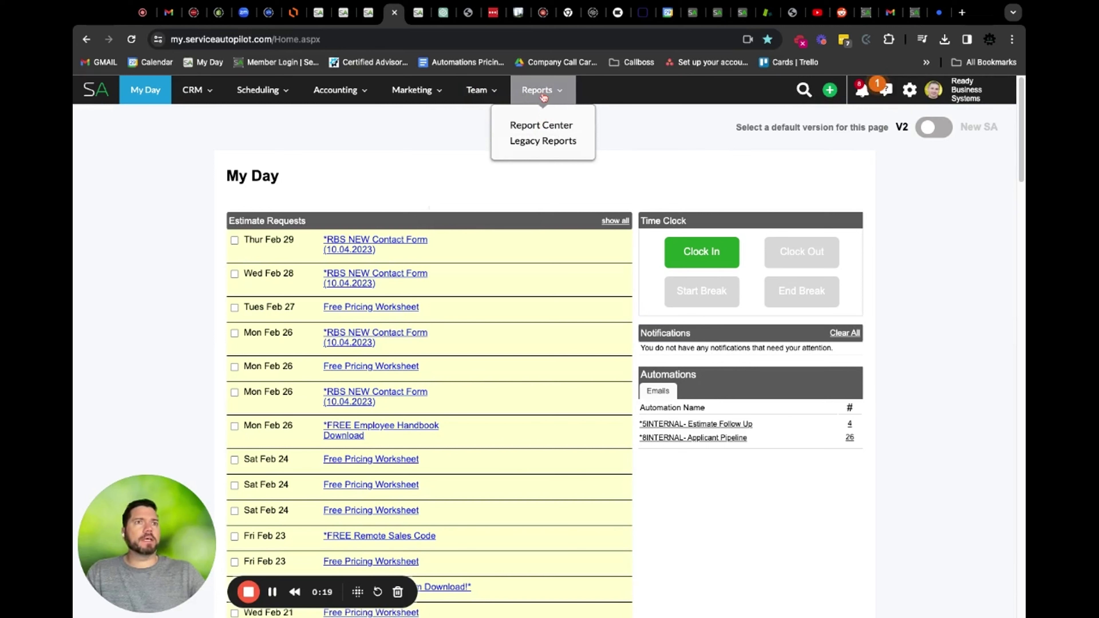
Step: Go to Report Center and start a new Untitled Analysis
click(540, 132)
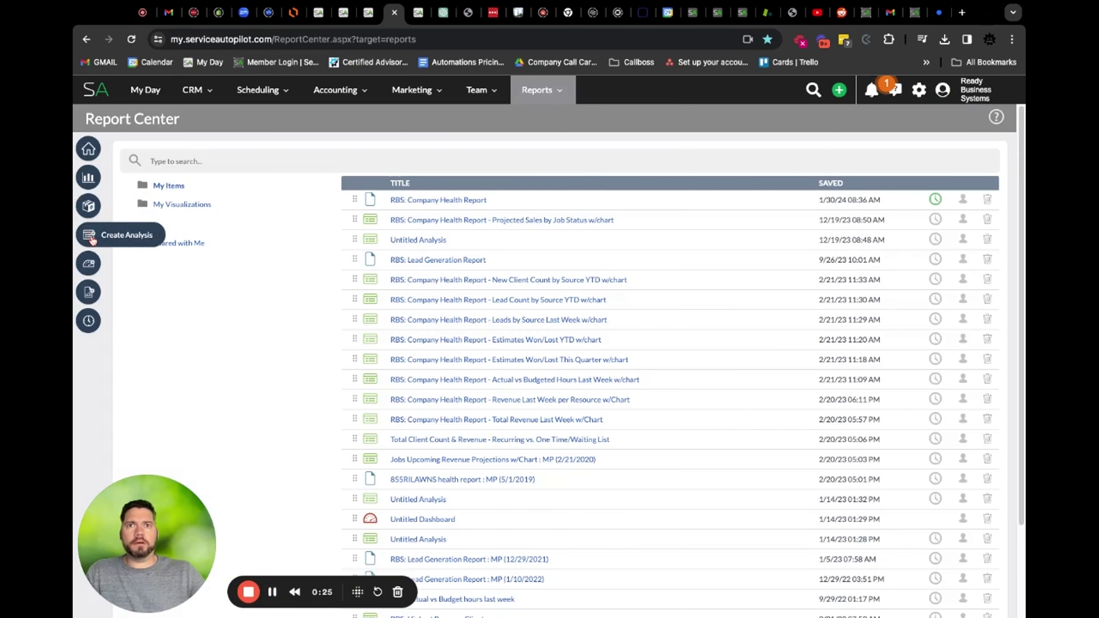
click(90, 239)
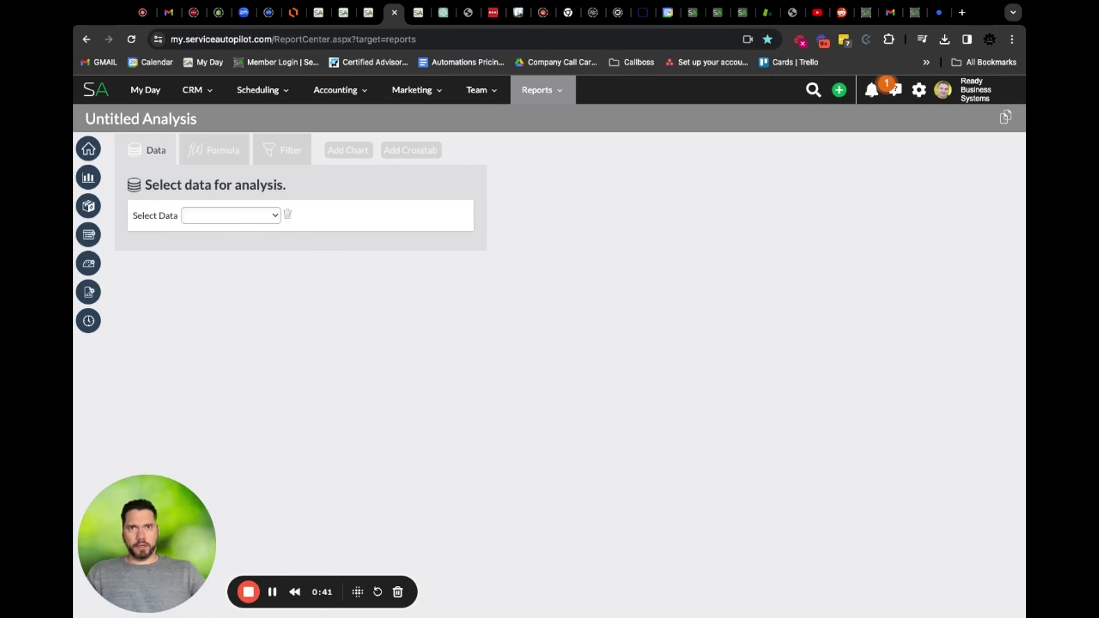
Step: Use Invoices as the data source, keeping only Invoice Date and Invoice Amount
click(277, 331)
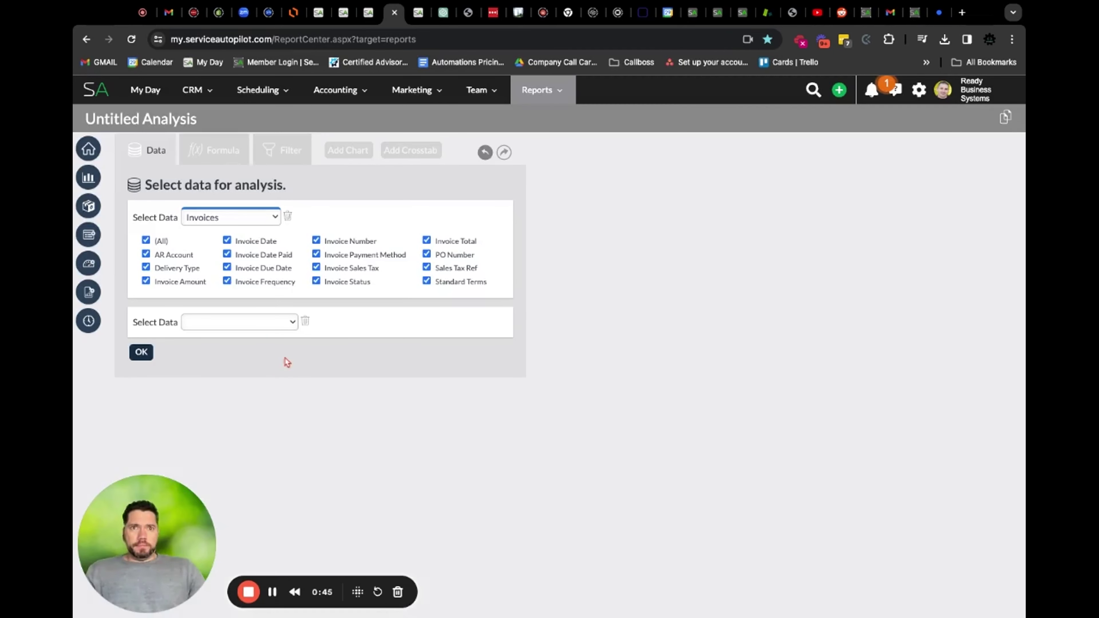
click(146, 240)
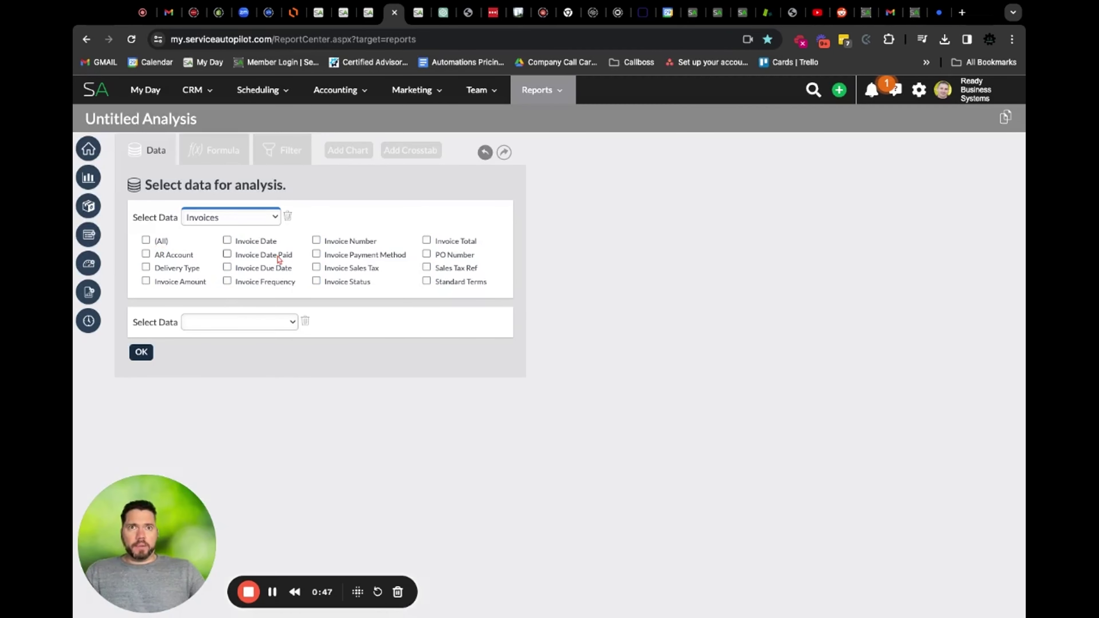
click(175, 285)
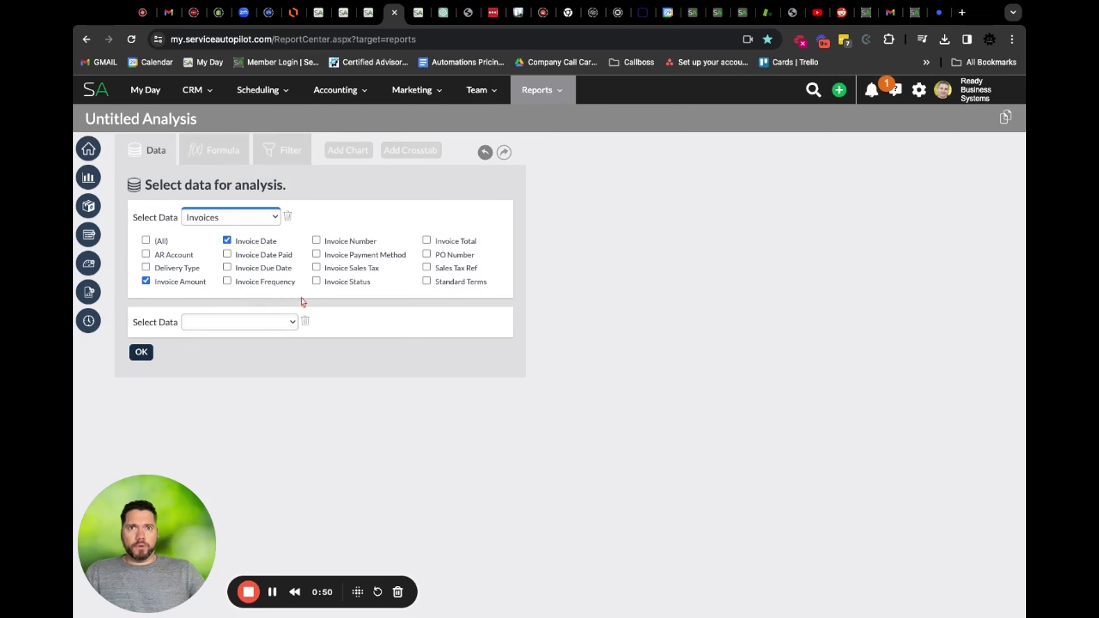
Step: Add Invoice - Clients with only Client Name checked and generate the table
click(245, 323)
click(283, 357)
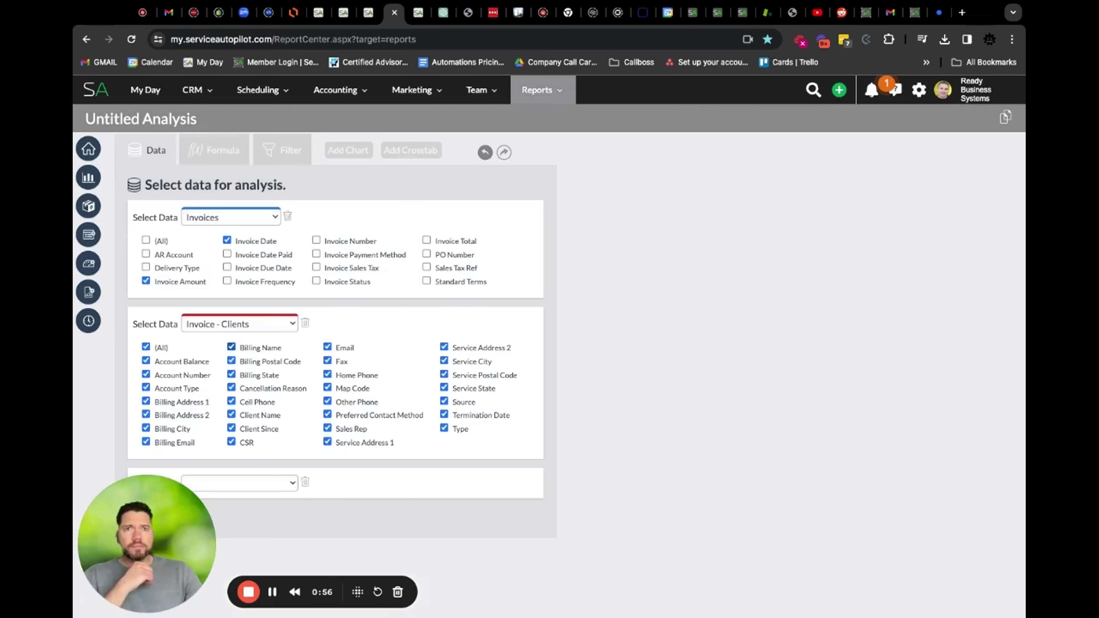
click(145, 346)
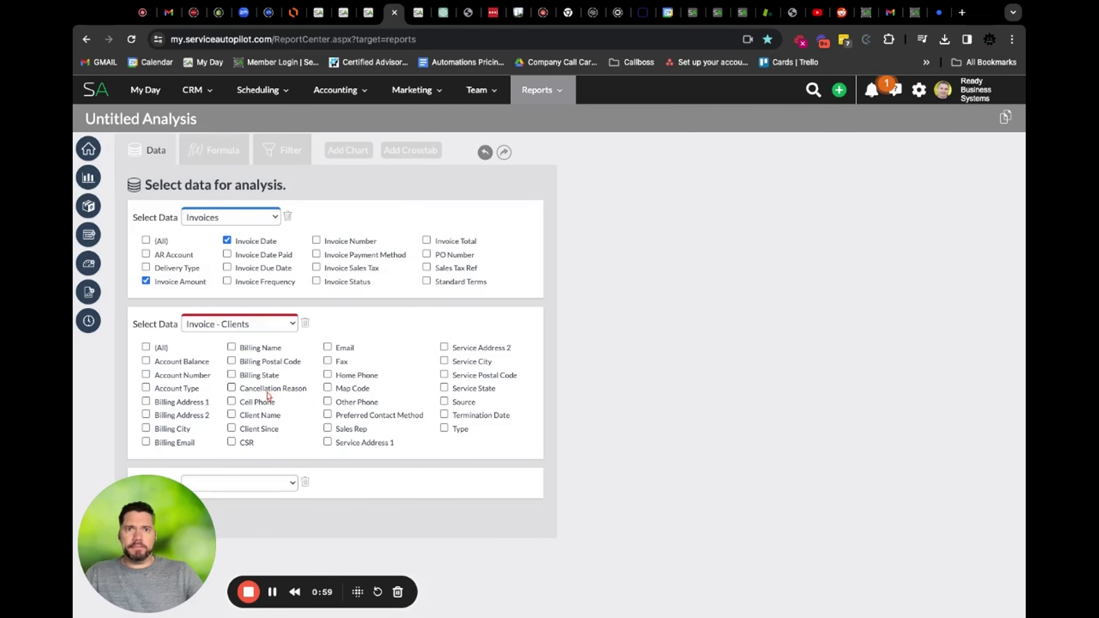
click(260, 412)
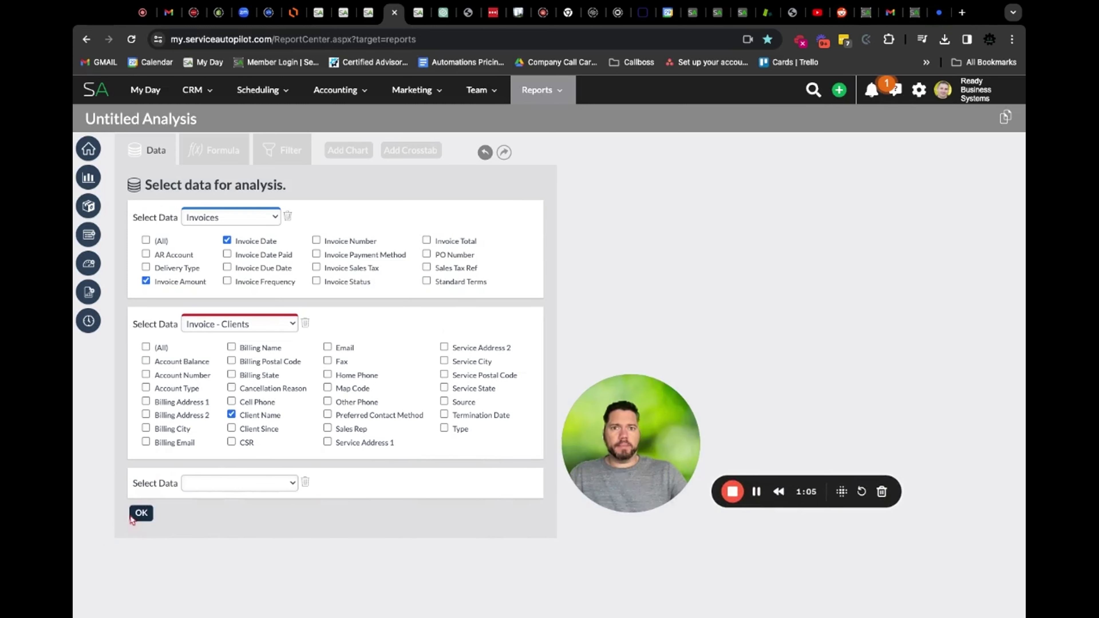
click(142, 513)
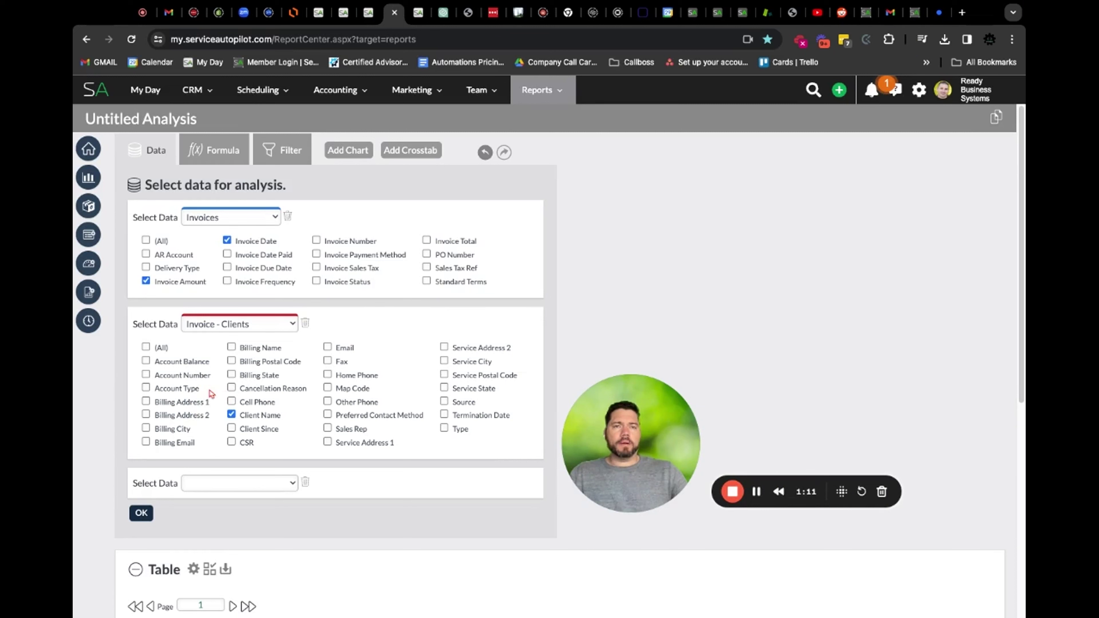
Step: Apply Merge Duplicate Cells to the table's Client Name column
scroll(207, 402, down, 7)
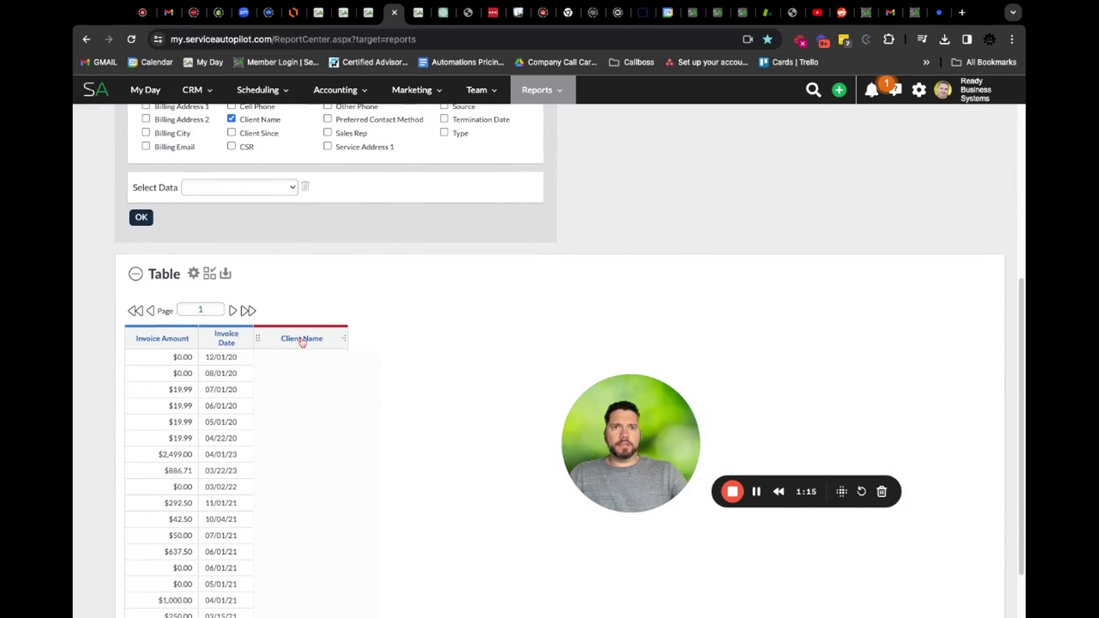
click(302, 340)
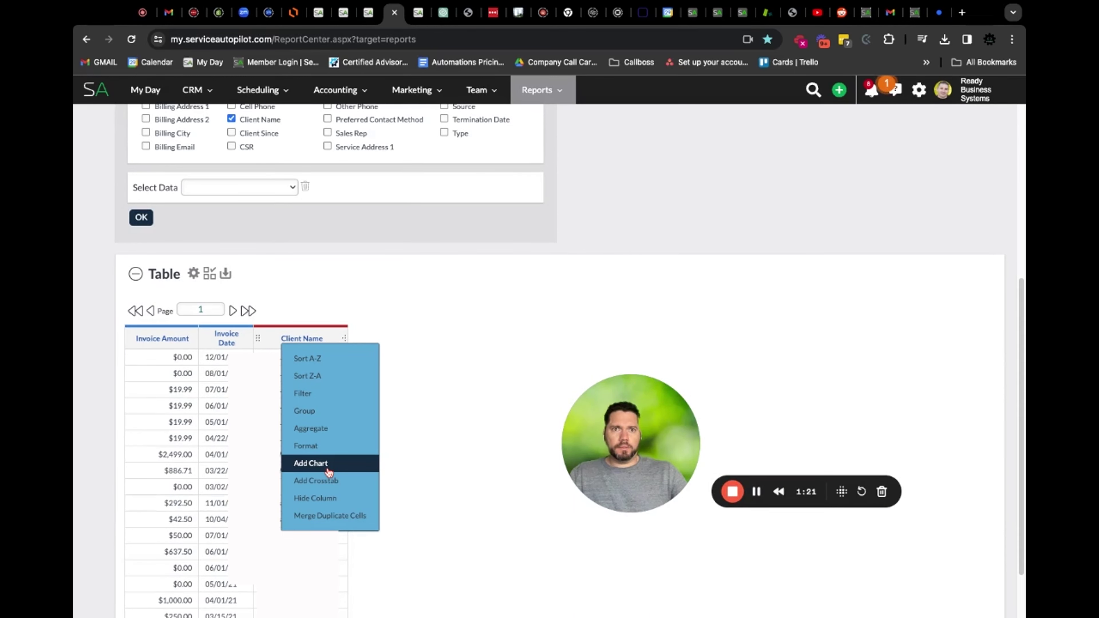
click(329, 516)
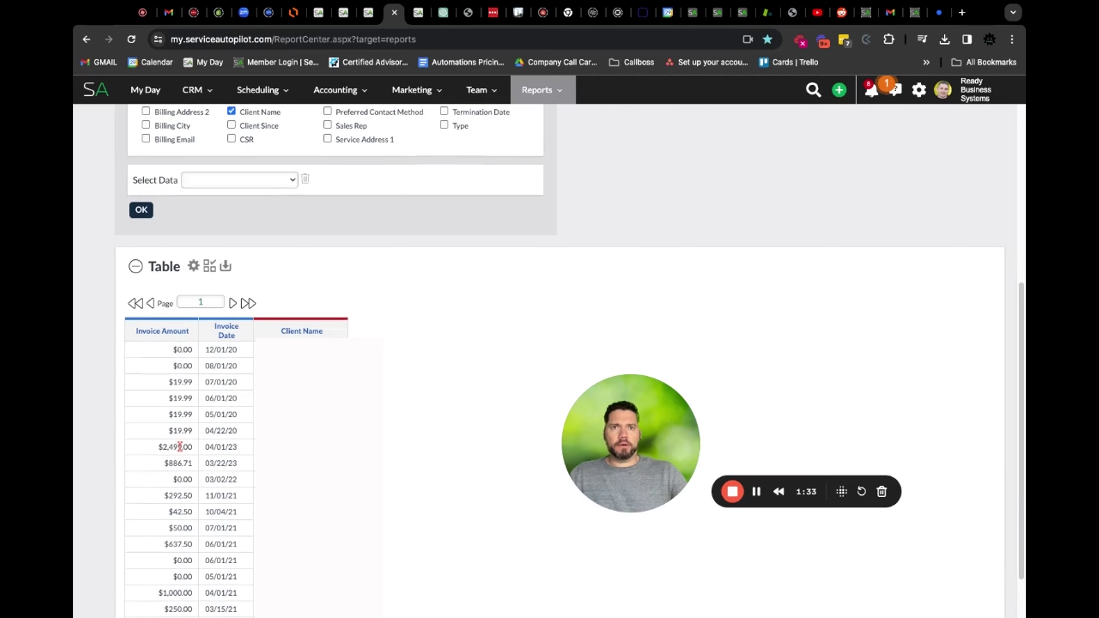
scroll(182, 359, up, 5)
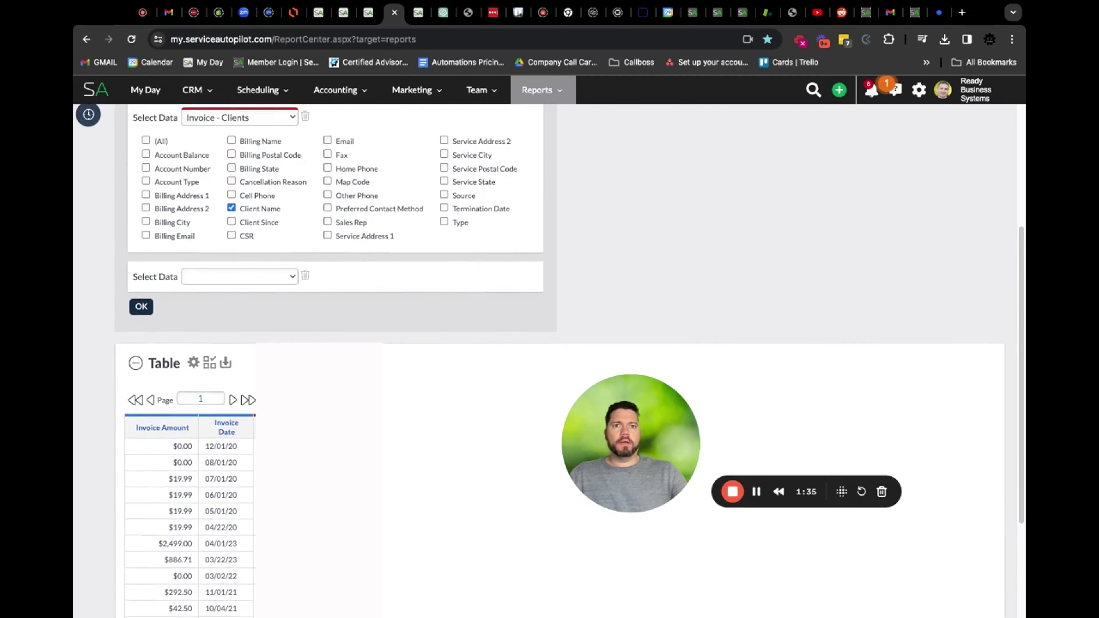
scroll(264, 275, up, 6)
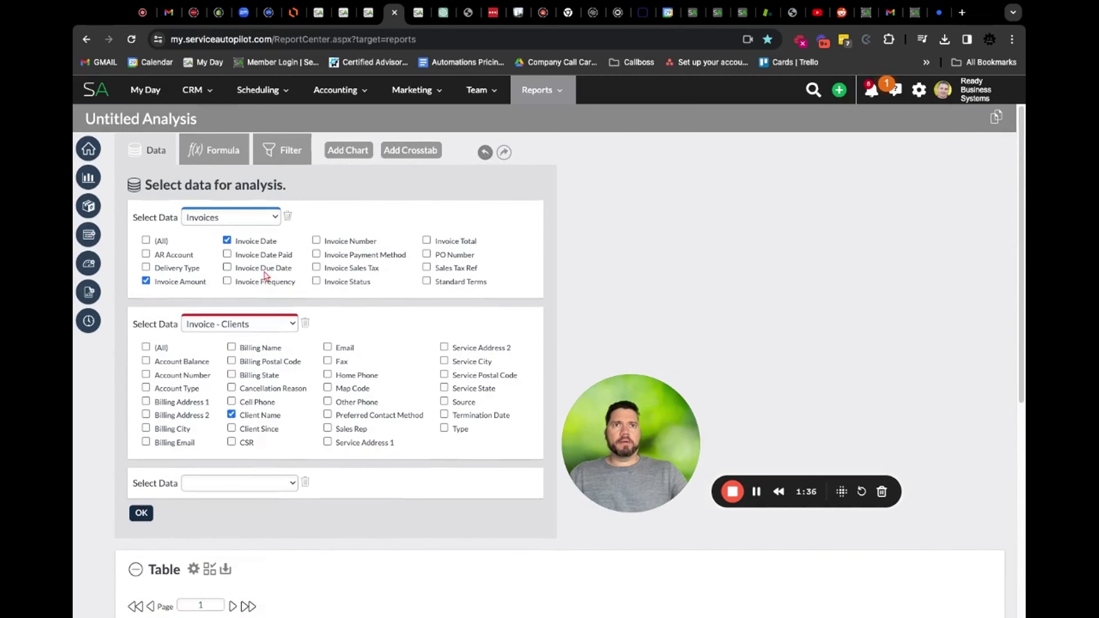
Step: Build a Sum formula column totalling Invoice Amount per Client Name, formatted $#,##0.00
click(213, 152)
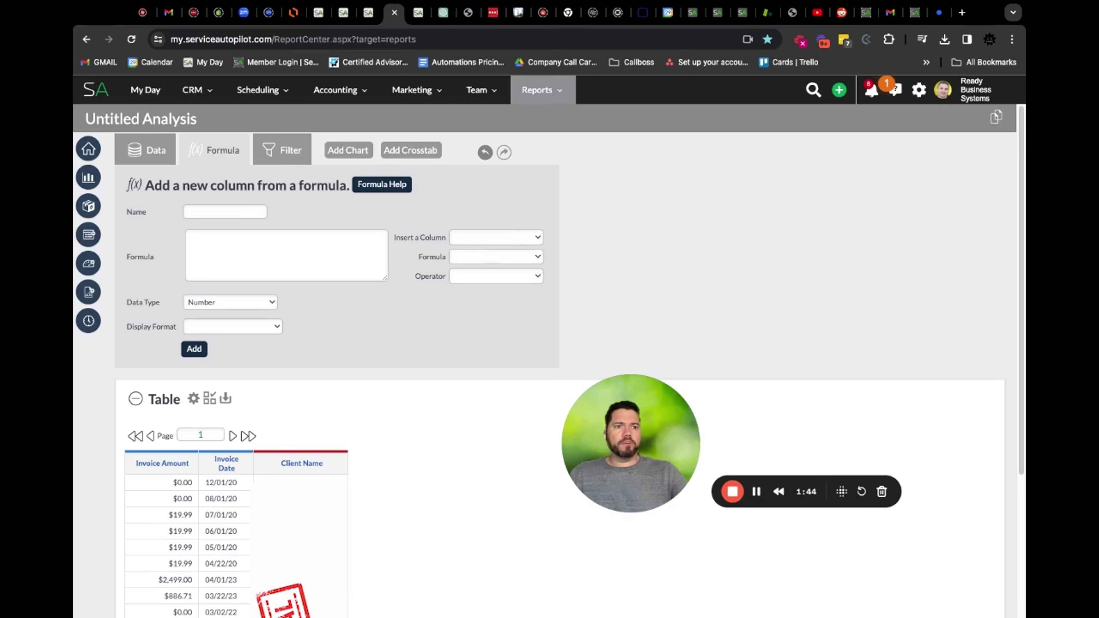
text(SUM(Field) over(partition BY groupField))
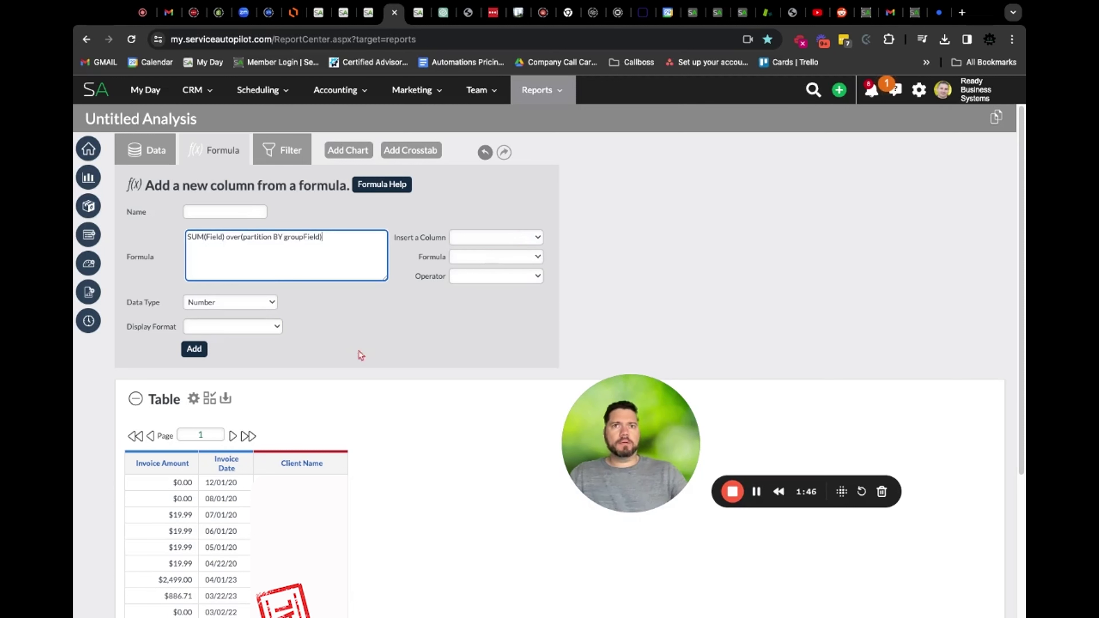
click(252, 211)
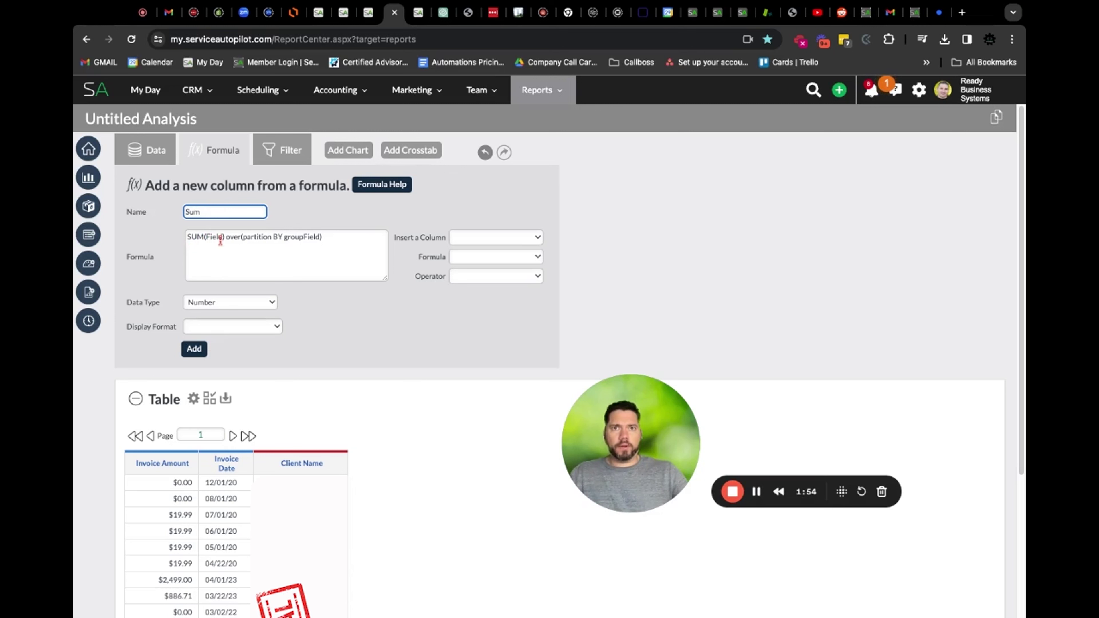
click(222, 239)
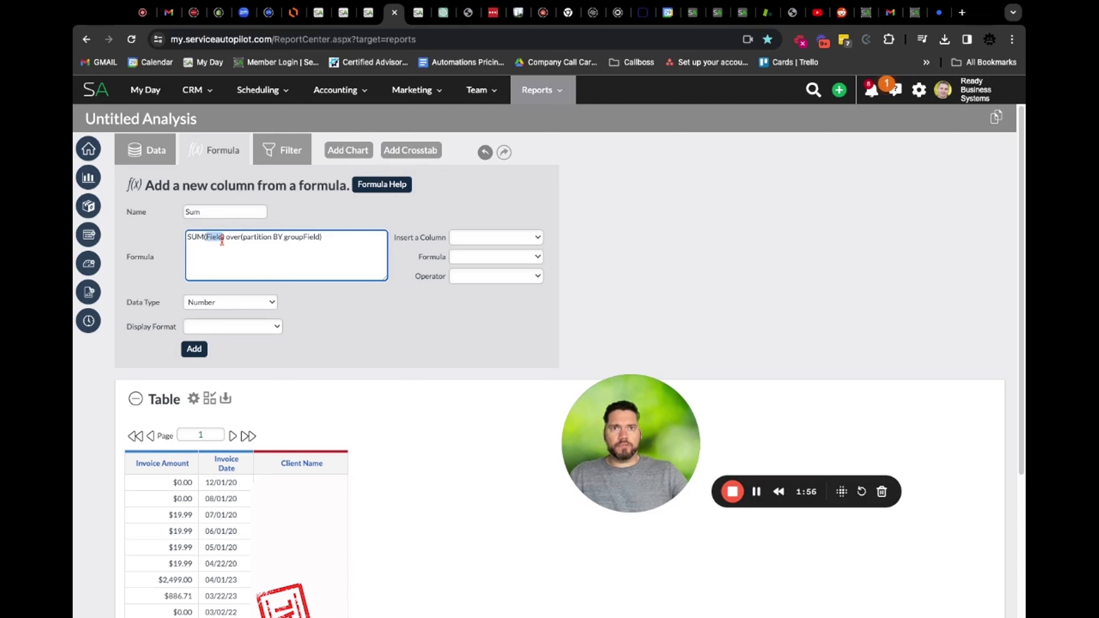
click(492, 243)
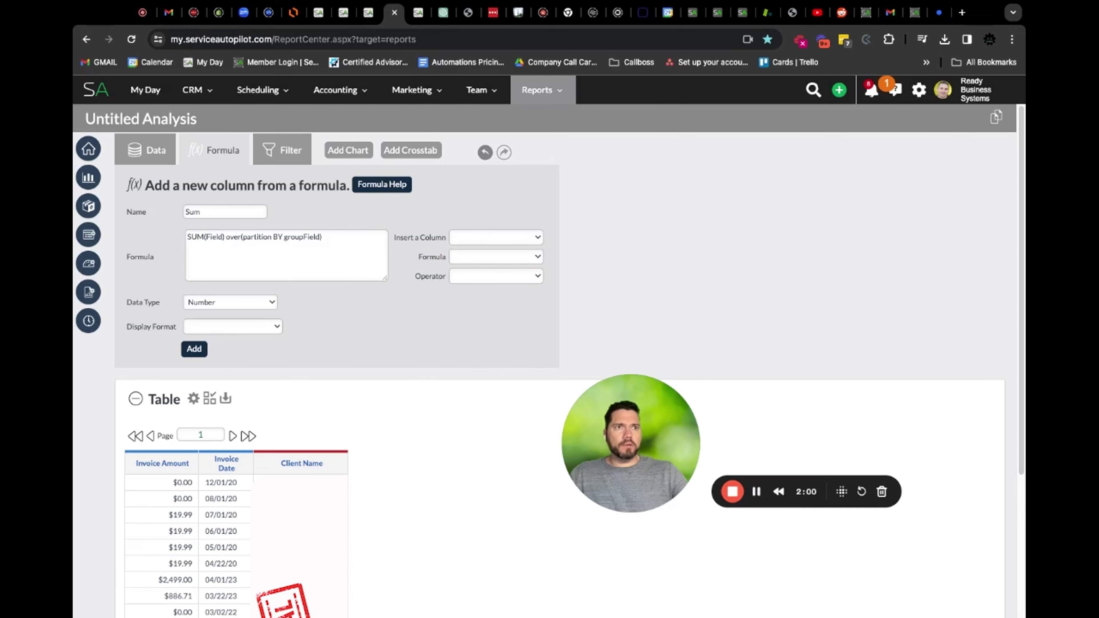
click(491, 259)
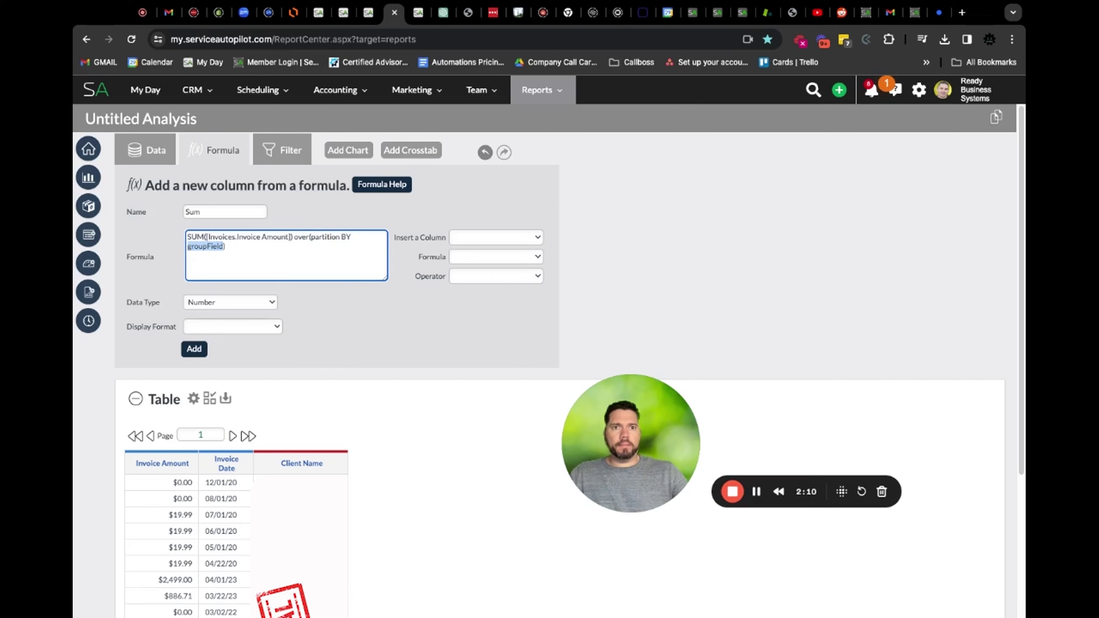
click(492, 243)
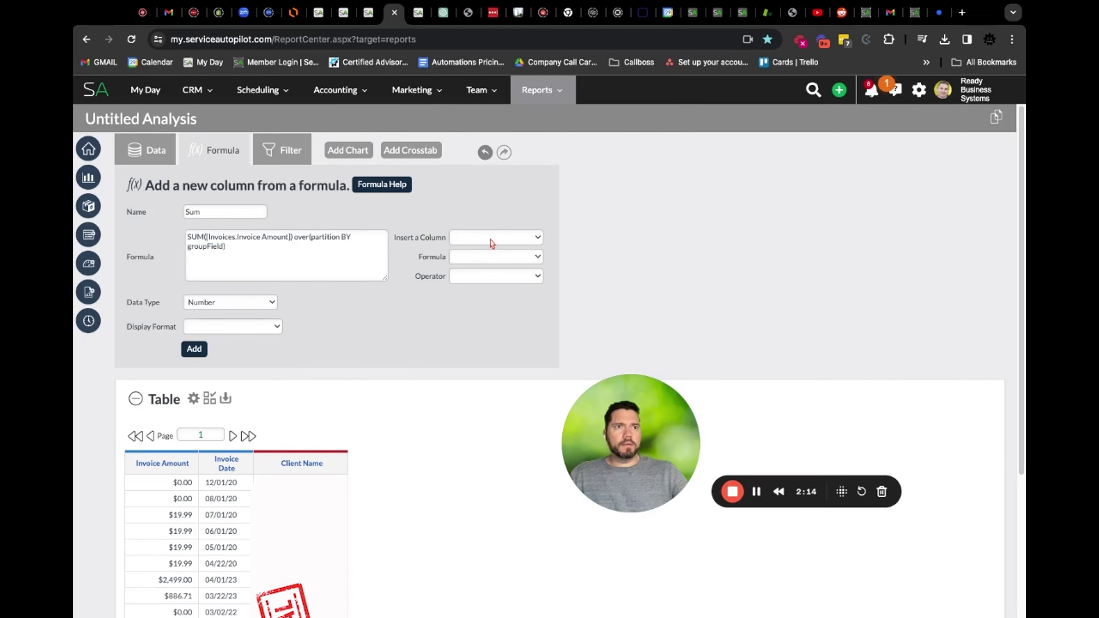
click(491, 296)
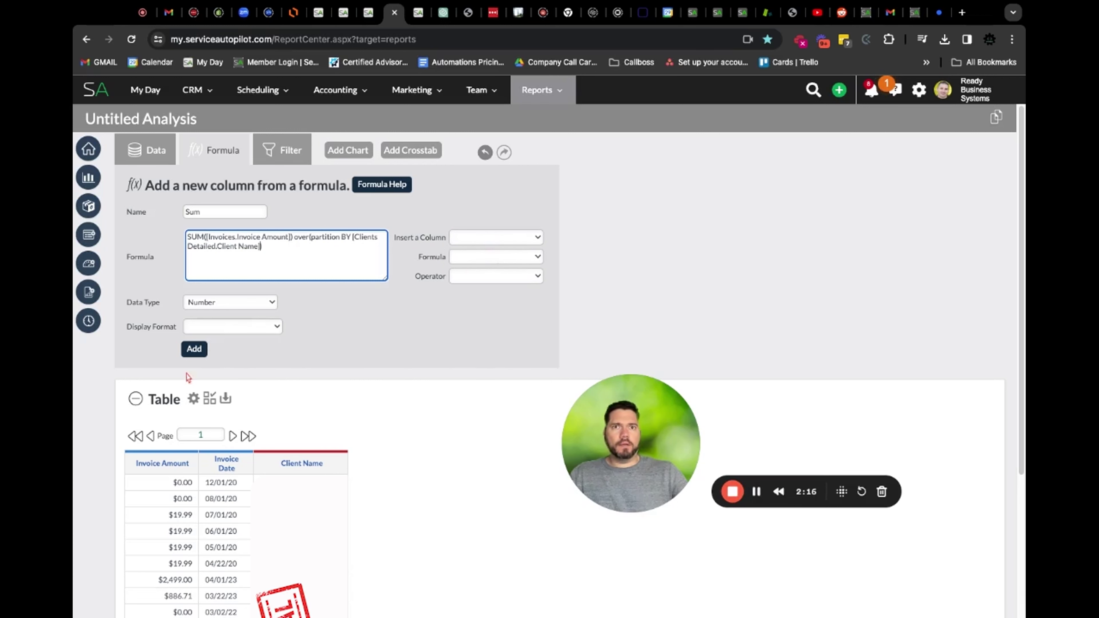
click(234, 331)
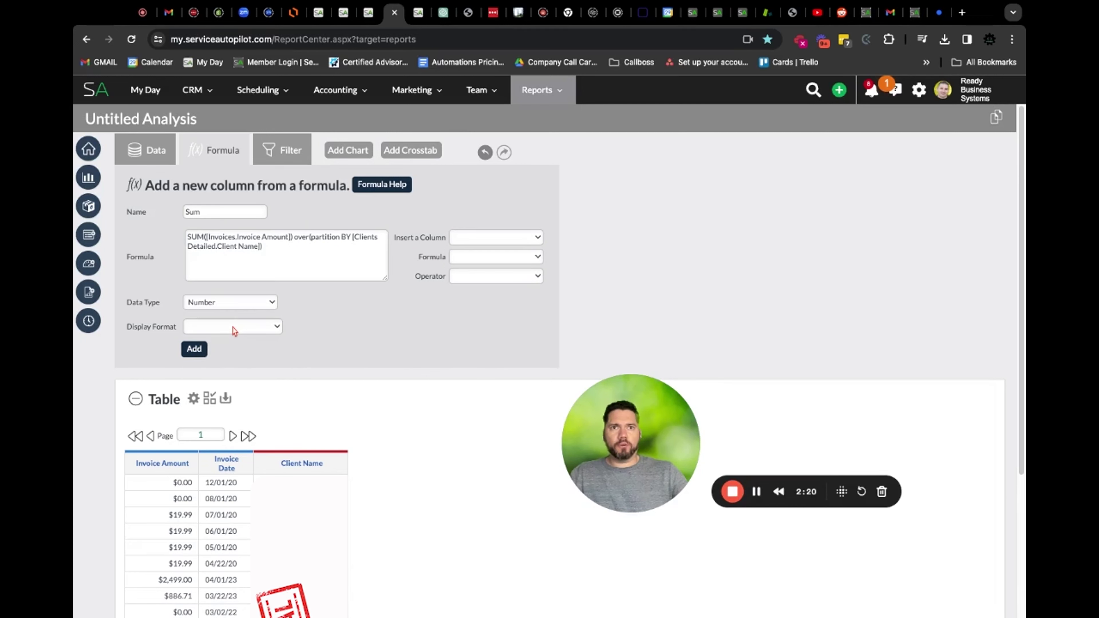
click(225, 300)
Step: Add the Sum column and check its $236,097.58 values down the table
click(198, 349)
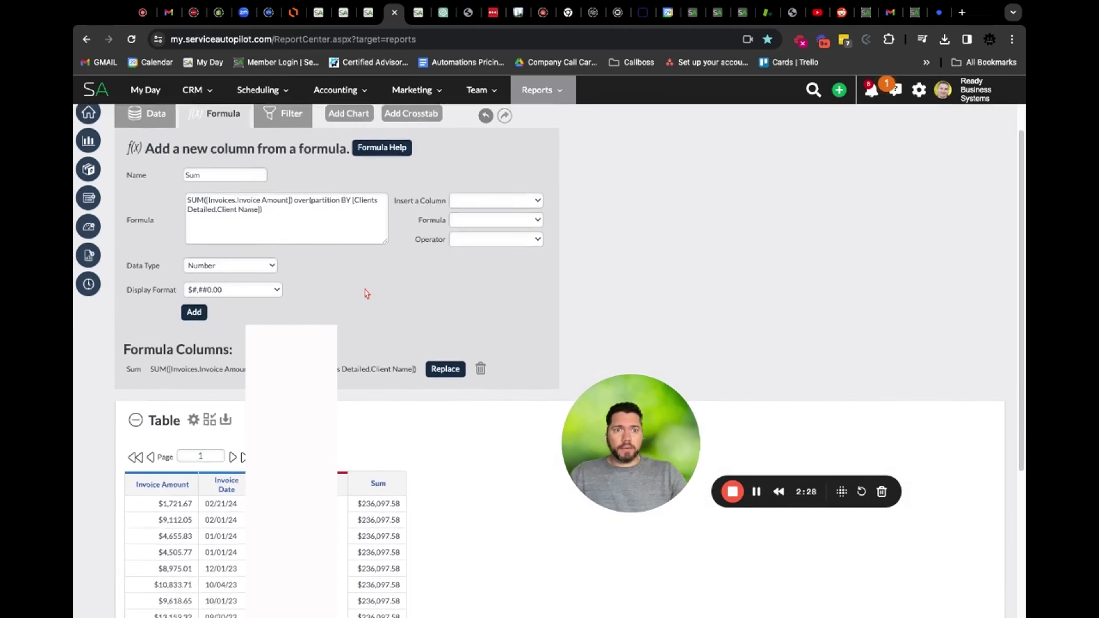
scroll(368, 295, down, 3)
scroll(402, 282, down, 2)
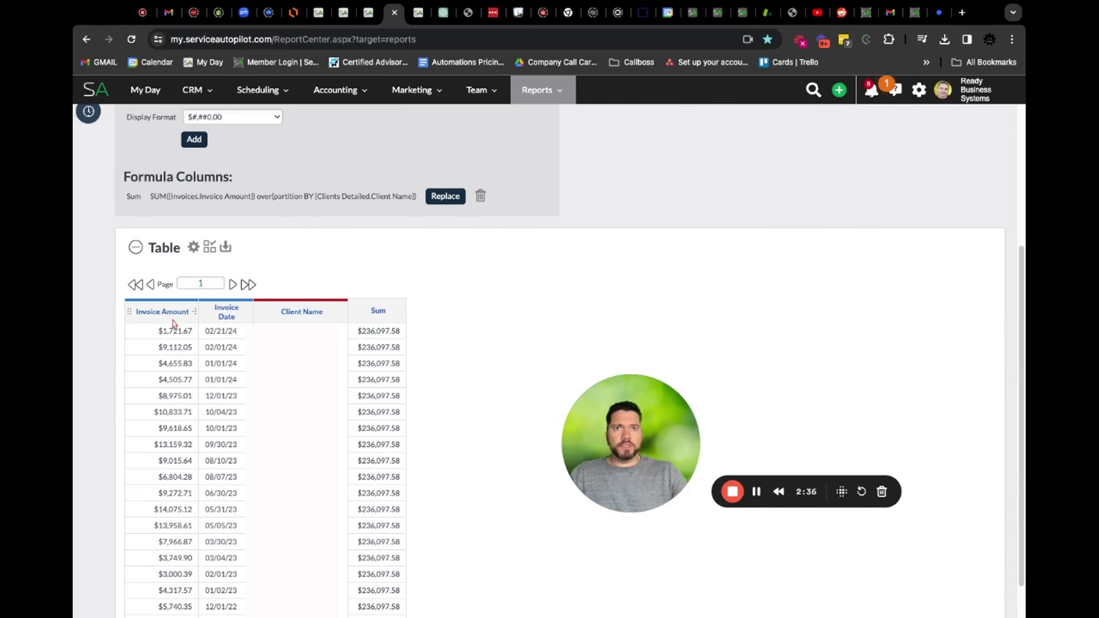
scroll(346, 328, up, 6)
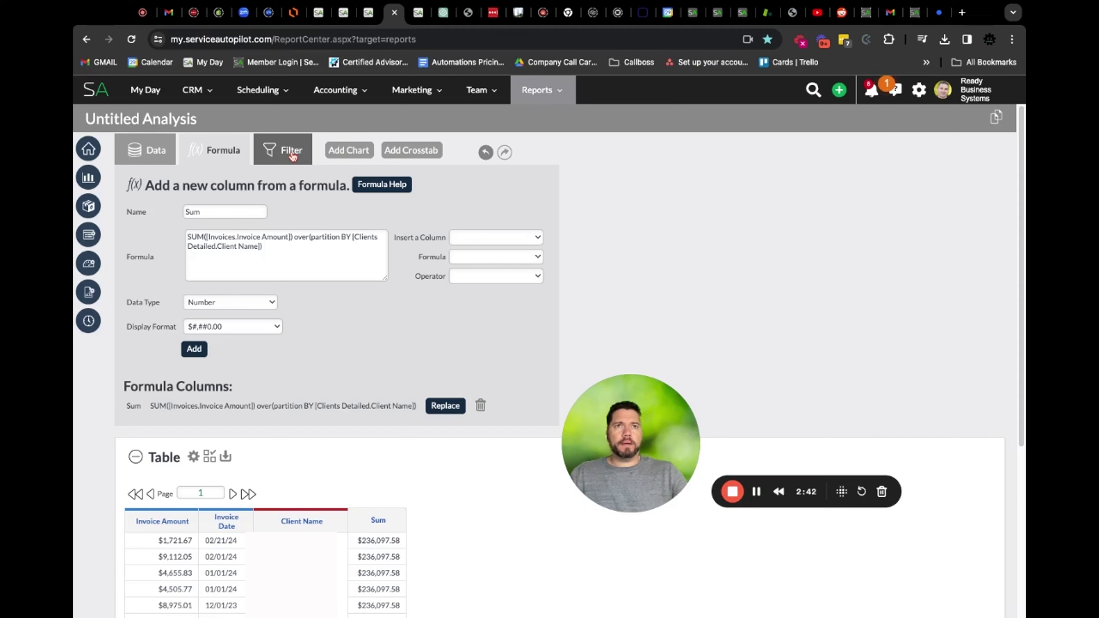
Step: Add a Number gauge averaging the Sum column, displaying $44,716.15
click(357, 155)
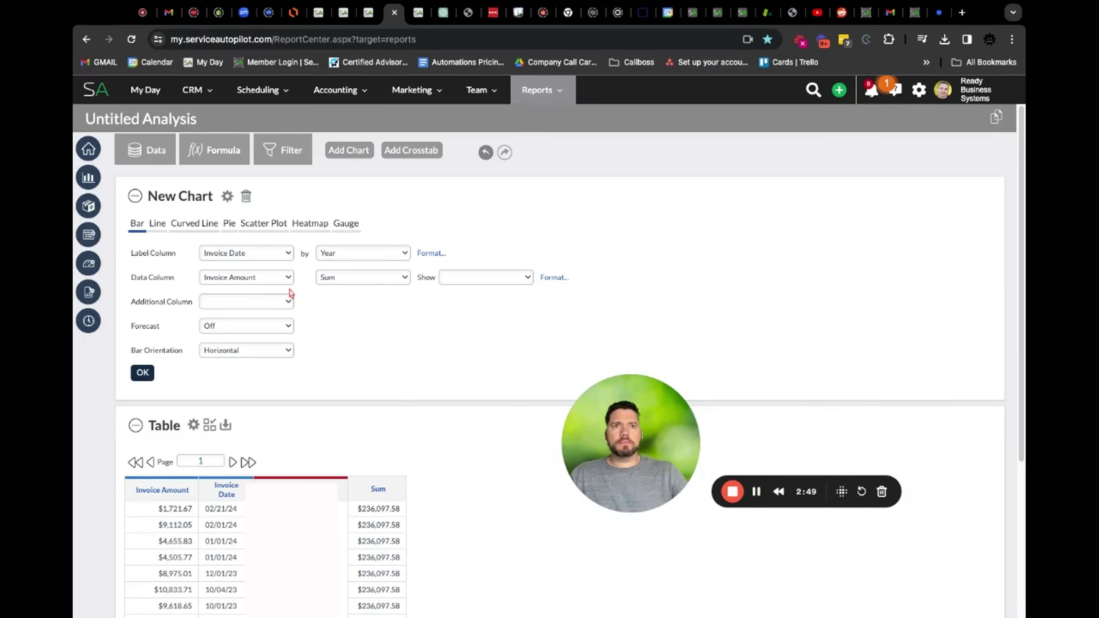
click(357, 230)
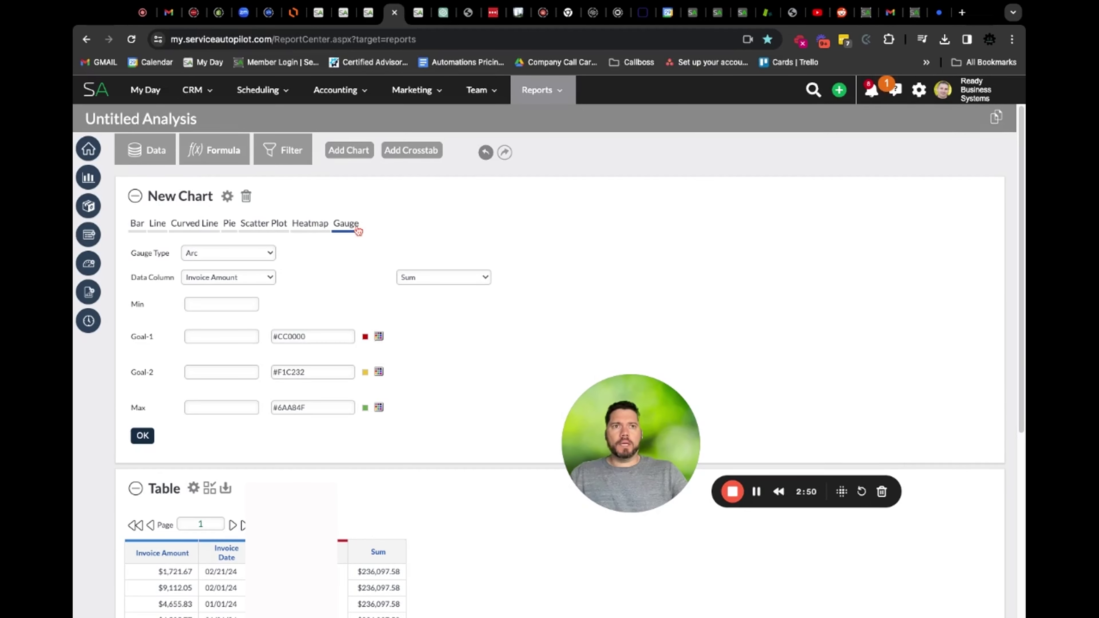
click(224, 258)
click(221, 299)
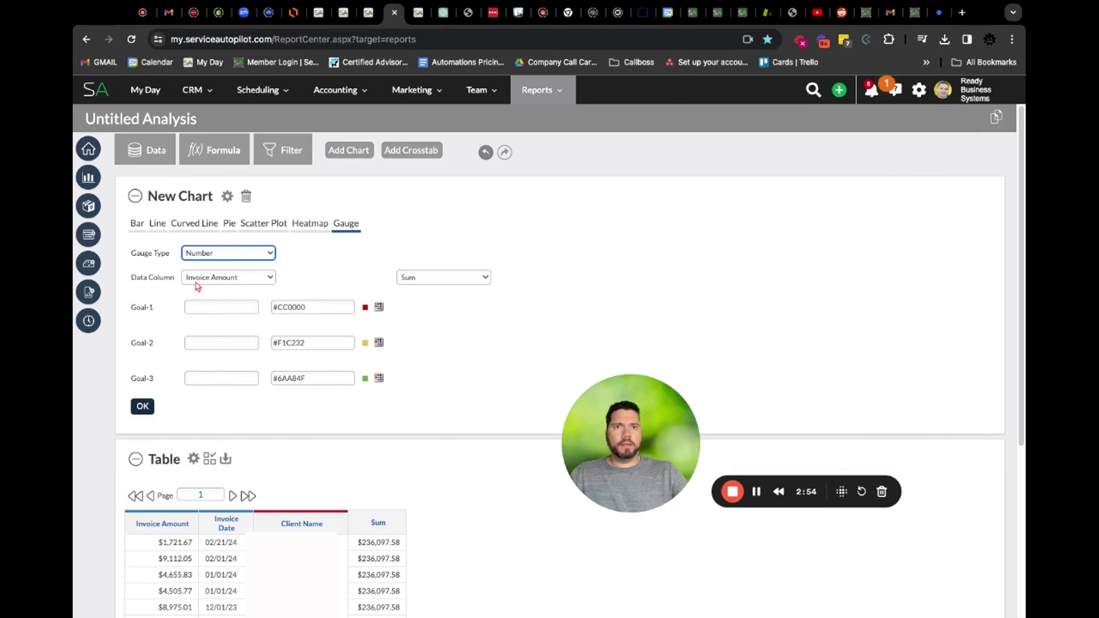
click(241, 286)
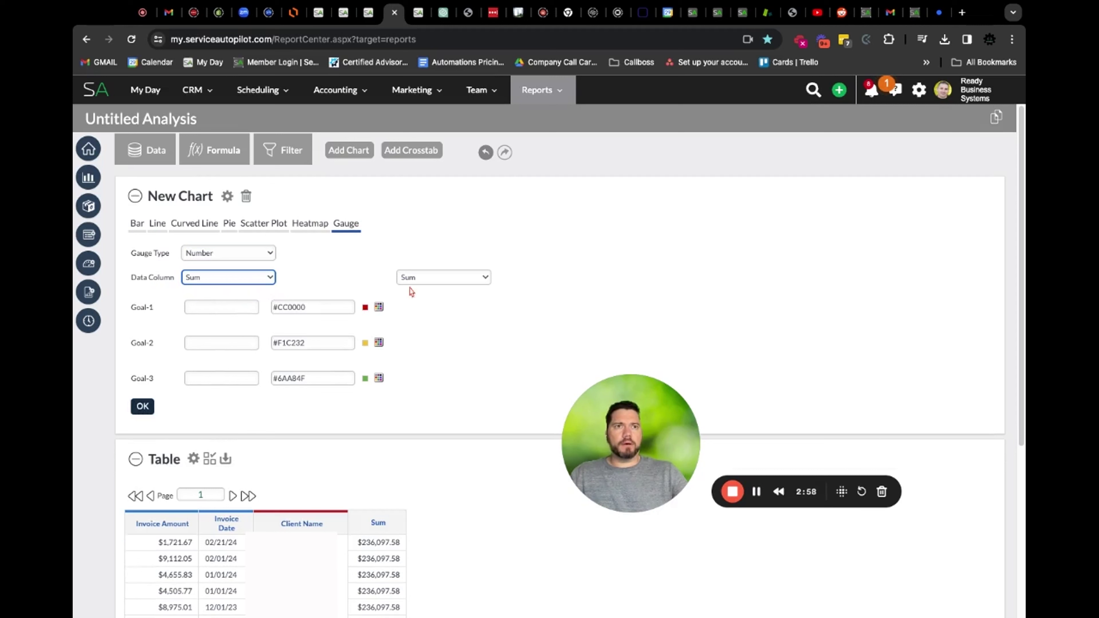
click(435, 287)
click(415, 249)
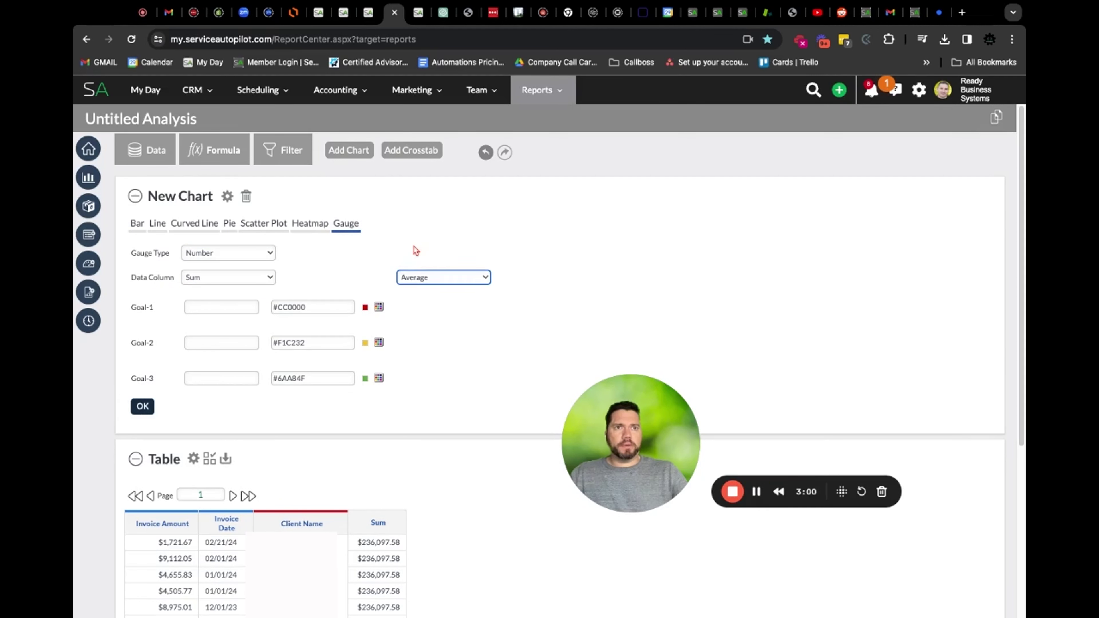
click(144, 407)
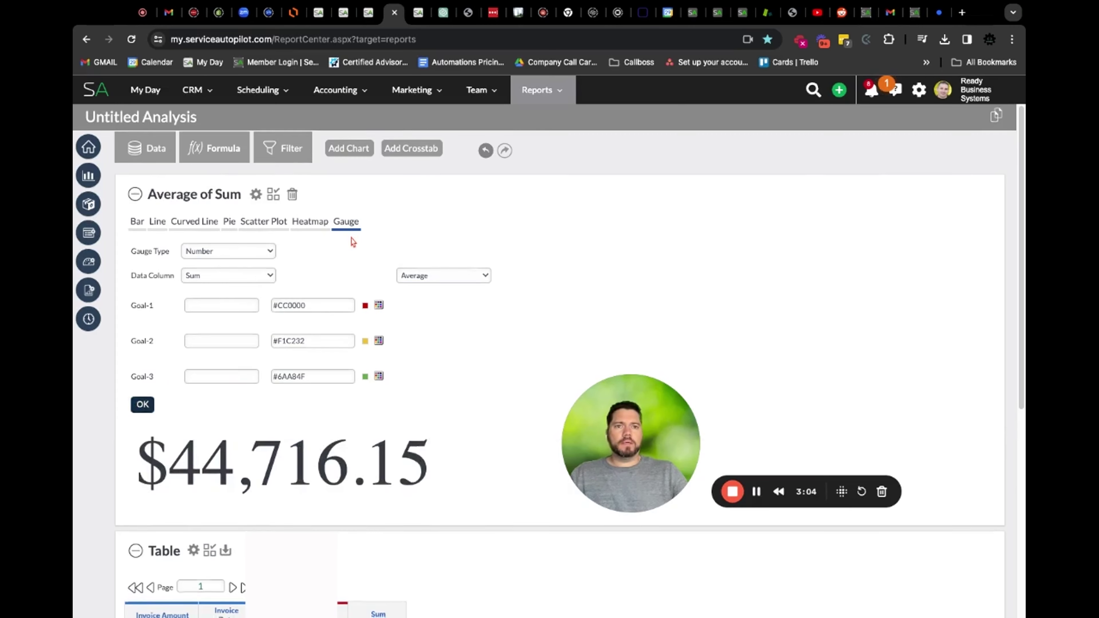
scroll(353, 260, down, 3)
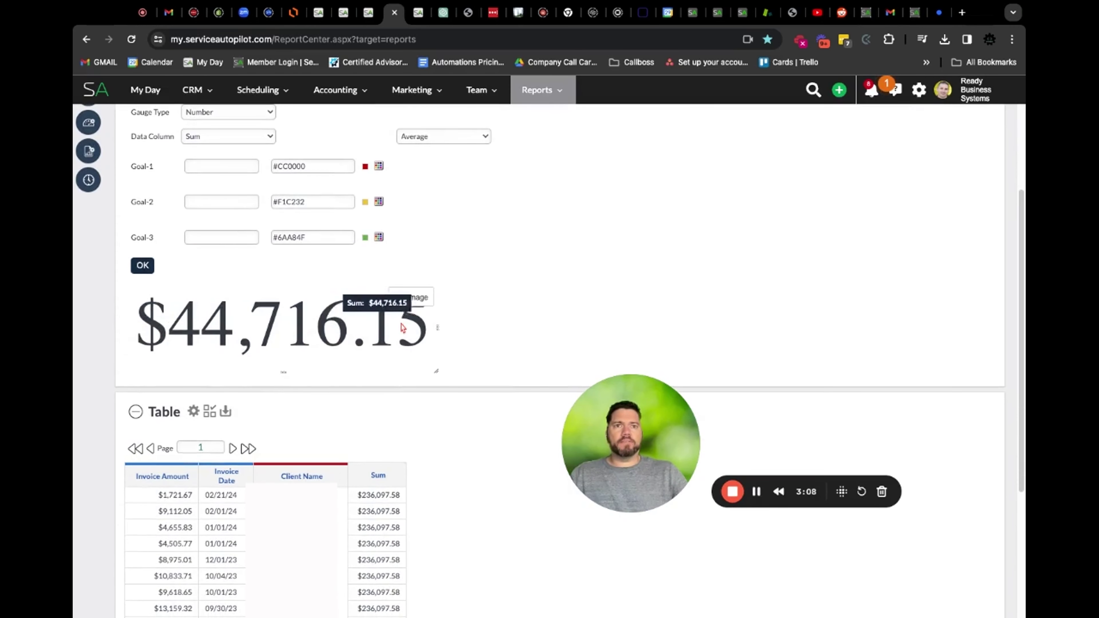
scroll(274, 203, up, 3)
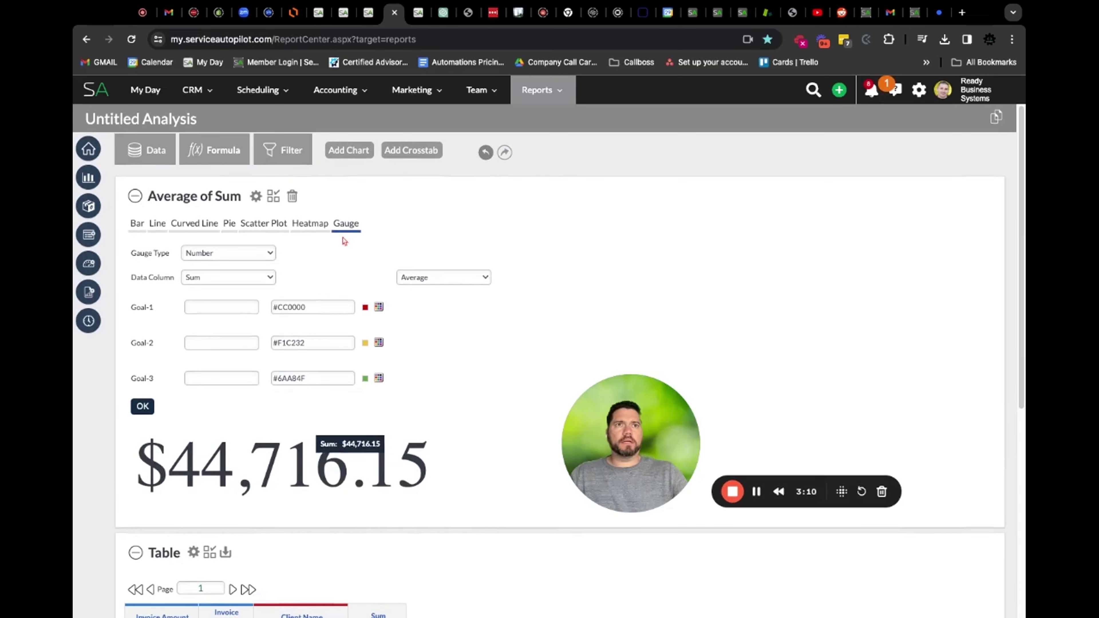
click(273, 197)
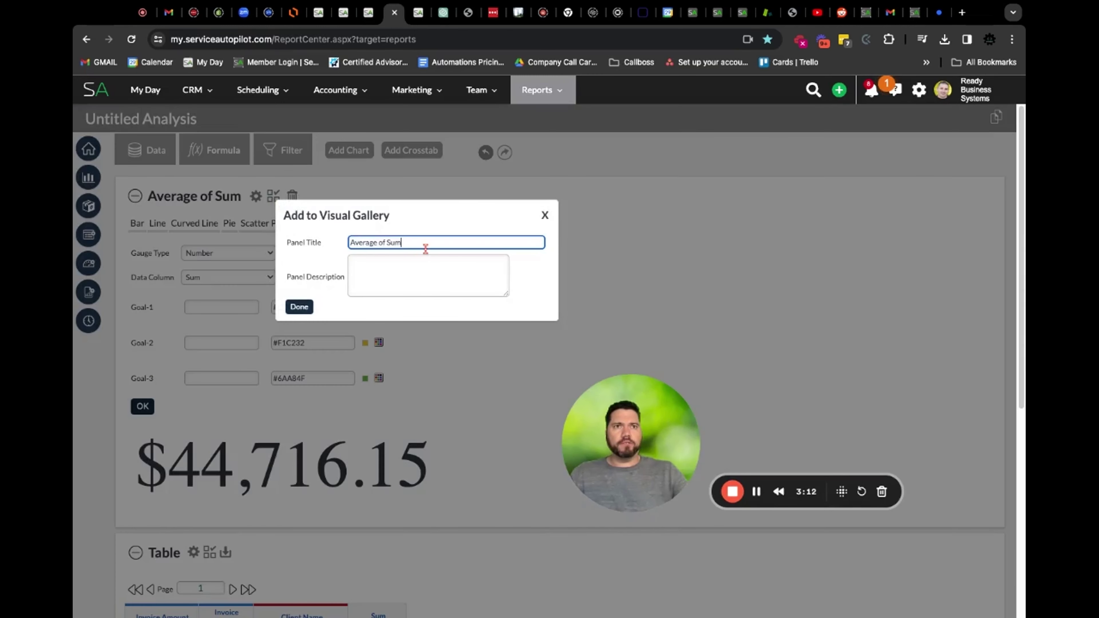
click(543, 216)
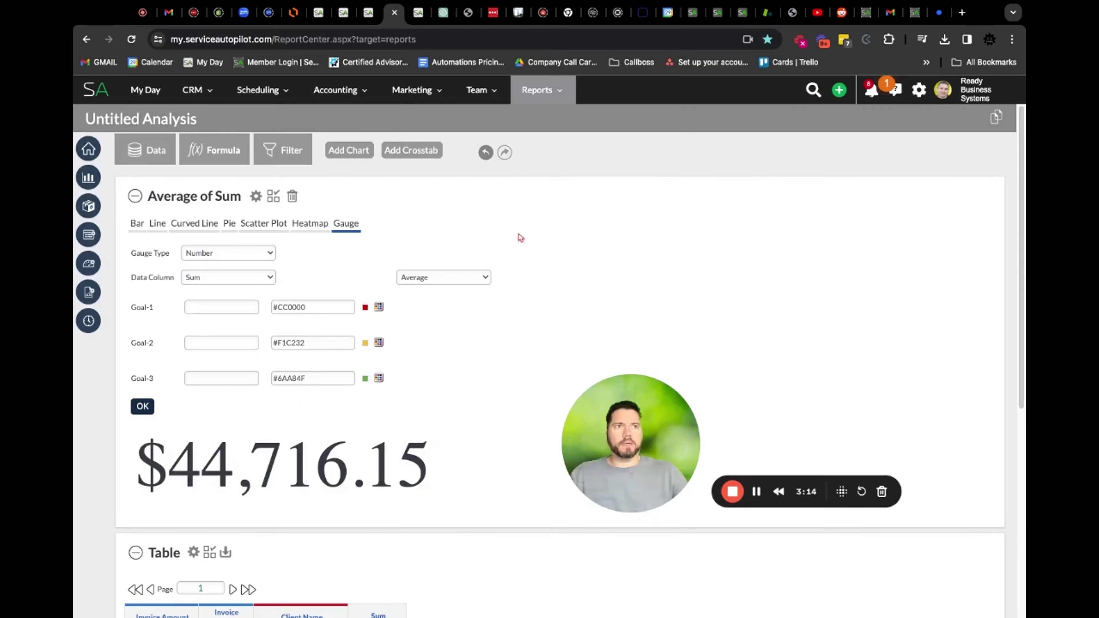